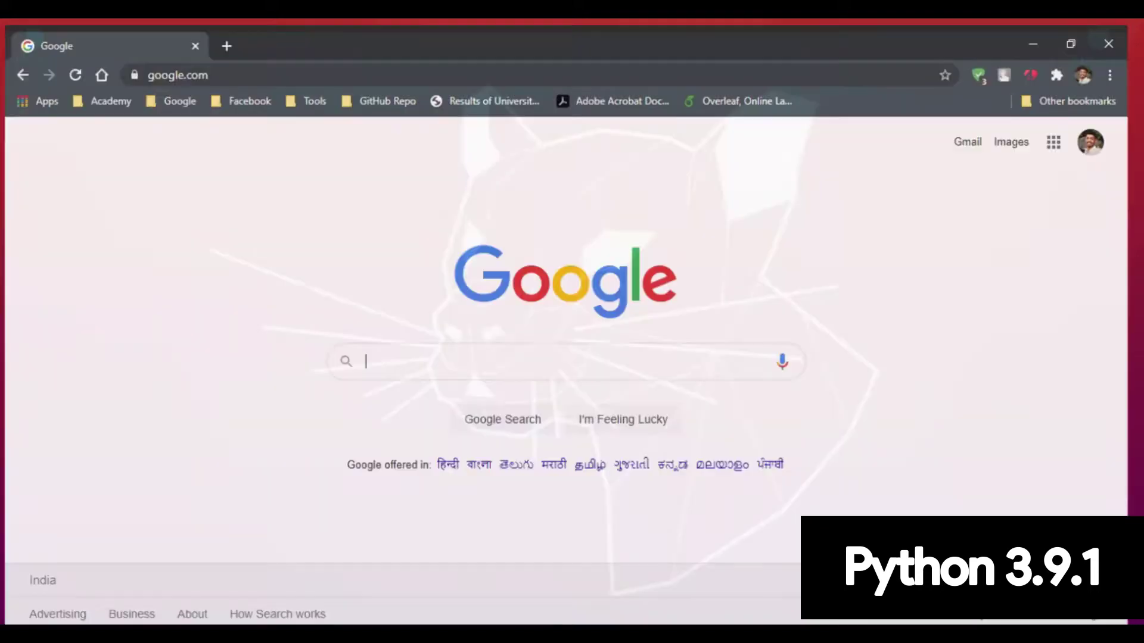
- Search Google for 'python', then go from python.org to its Downloads > Windows releases page
{"action": "type", "text": "python"}
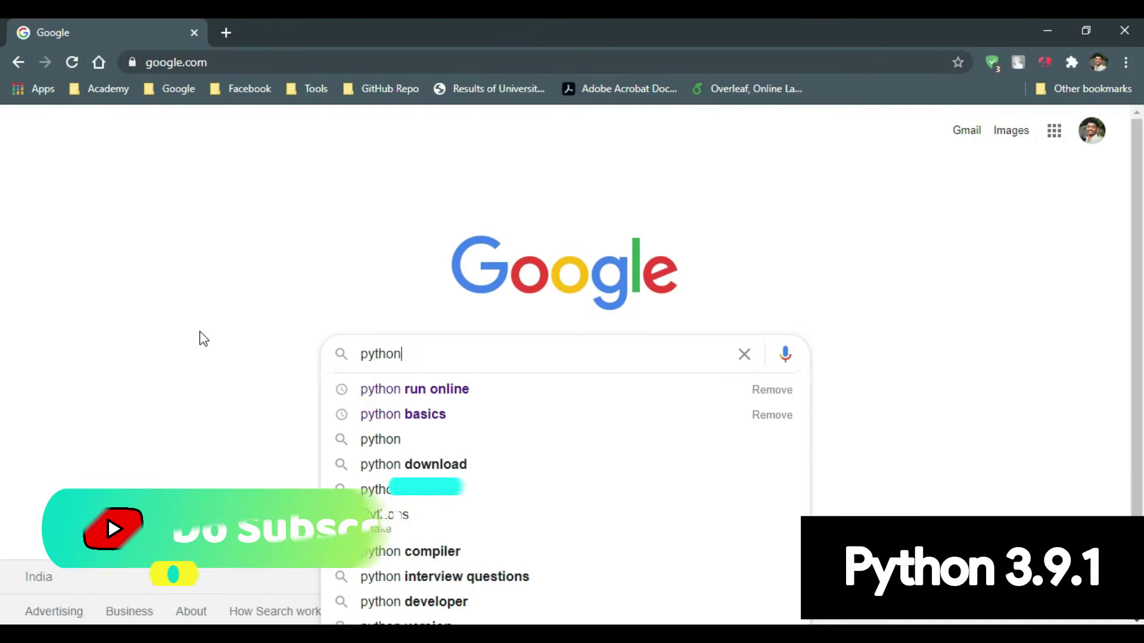
{"action": "key", "text": "Return"}
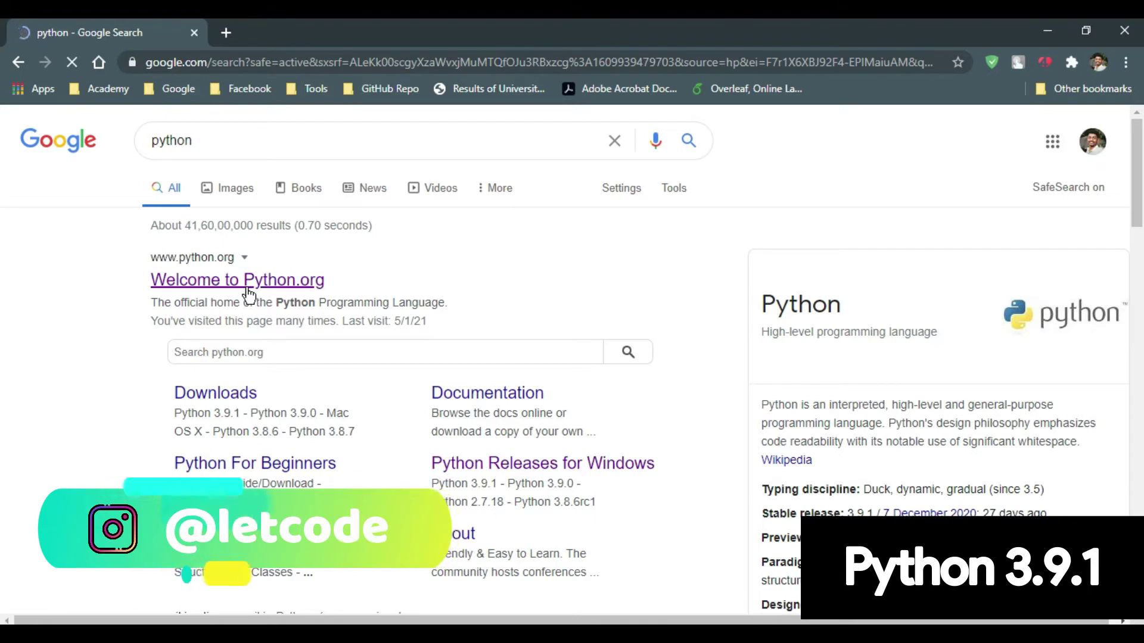
{"action": "left_click", "coordinate": [227, 290]}
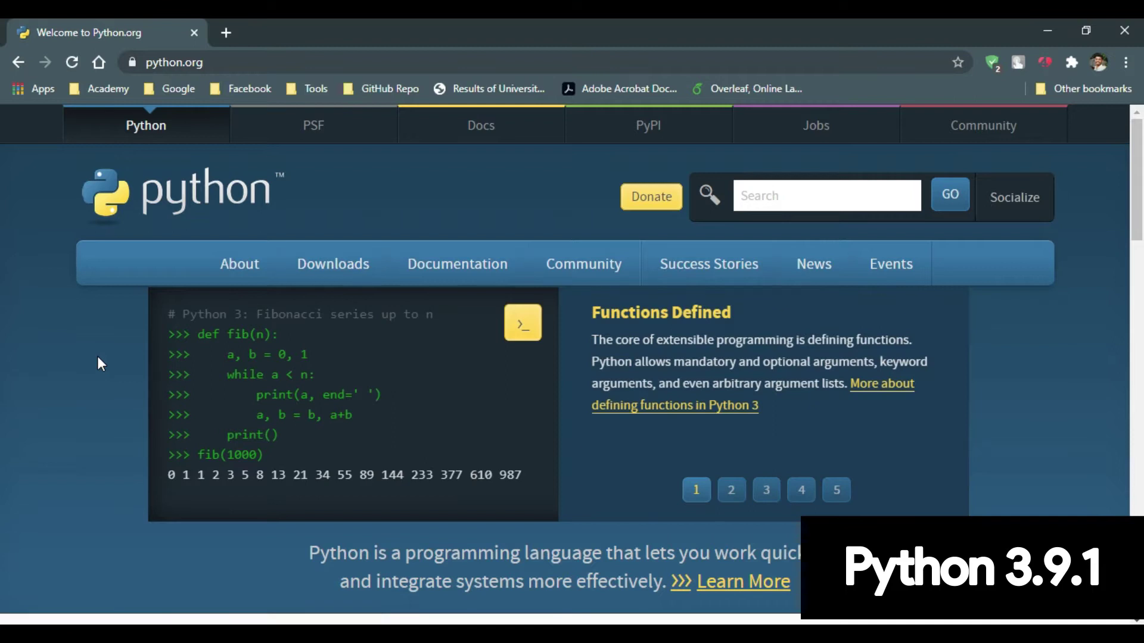
{"action": "mouse_move", "coordinate": [345, 281]}
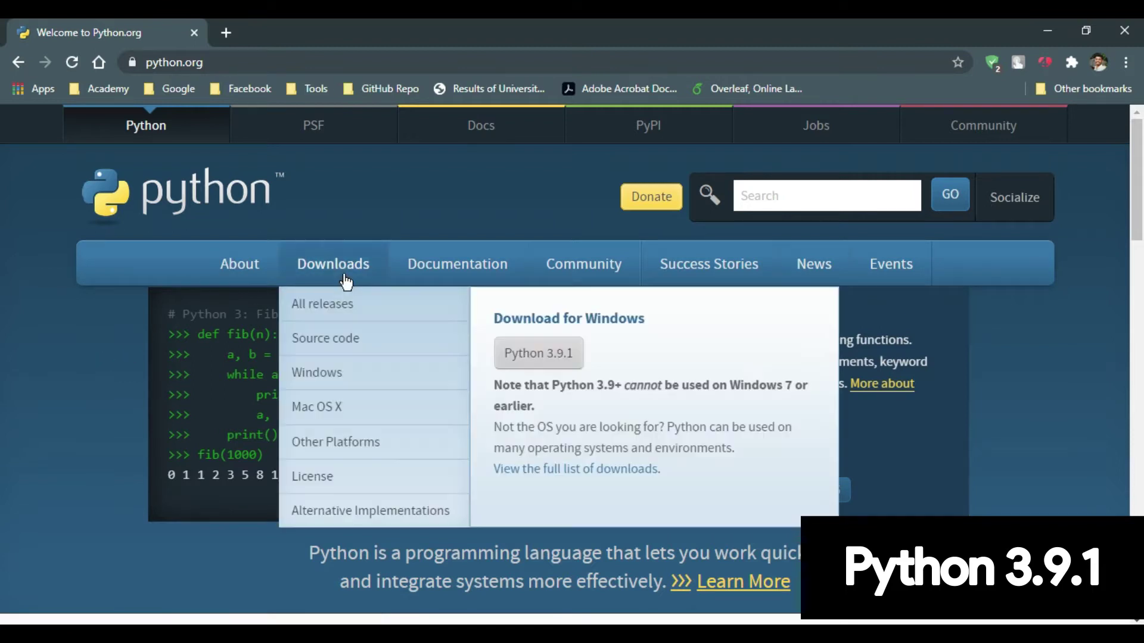
{"action": "left_click", "coordinate": [329, 374]}
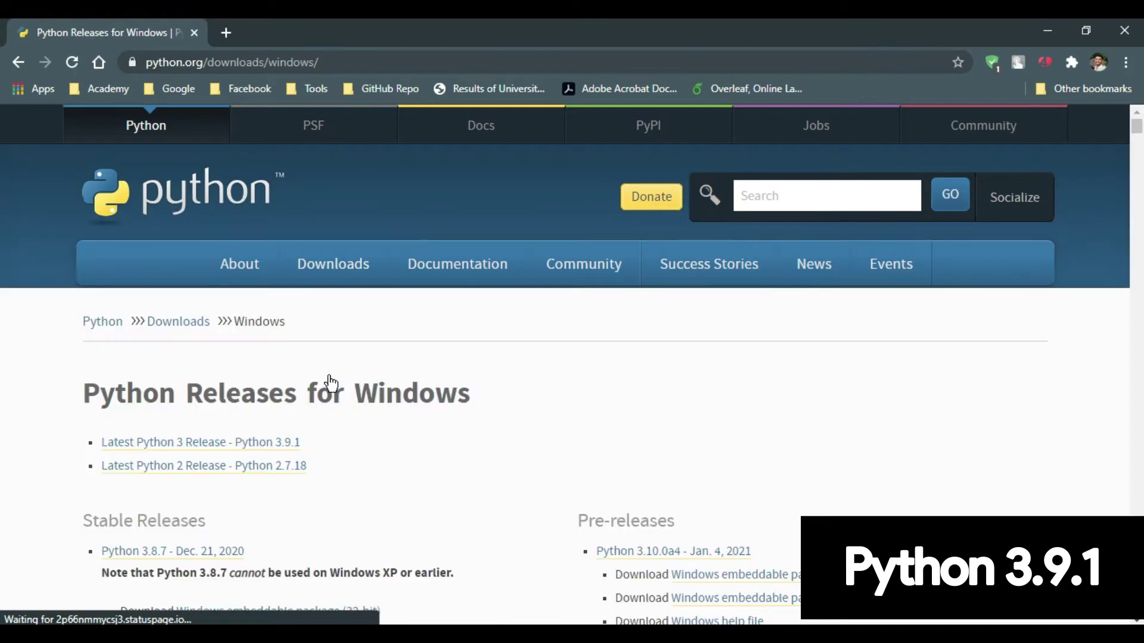
- Open the Python 3.9.1 release page and scroll down to its Files download table
{"action": "left_click", "coordinate": [199, 443]}
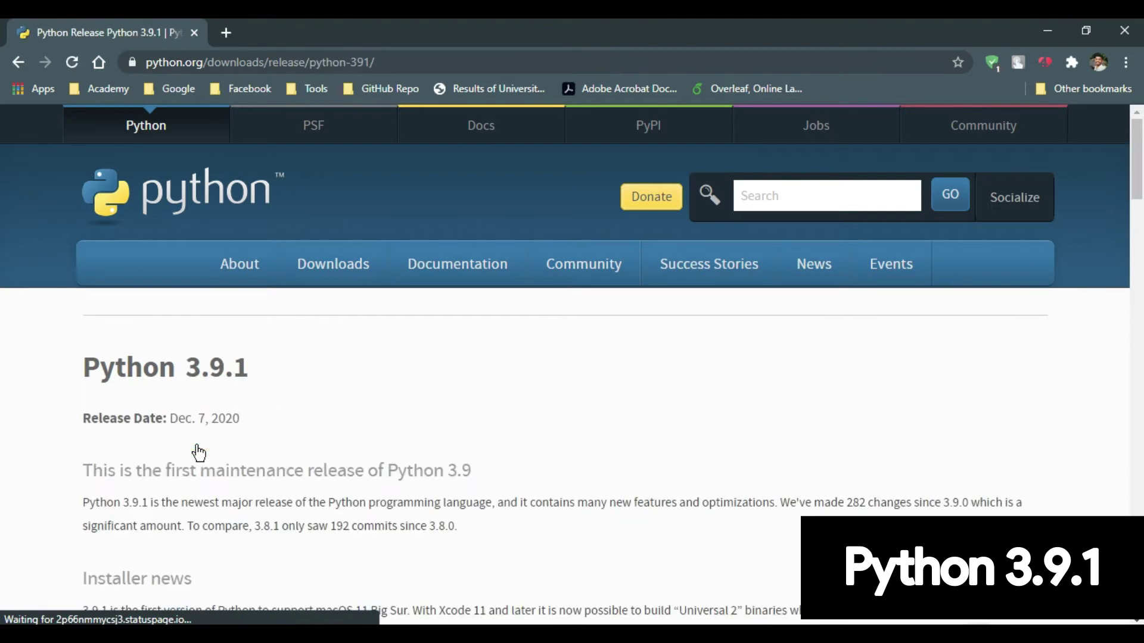
{"action": "left_click_drag", "start_coordinate": [83, 367], "coordinate": [241, 367]}
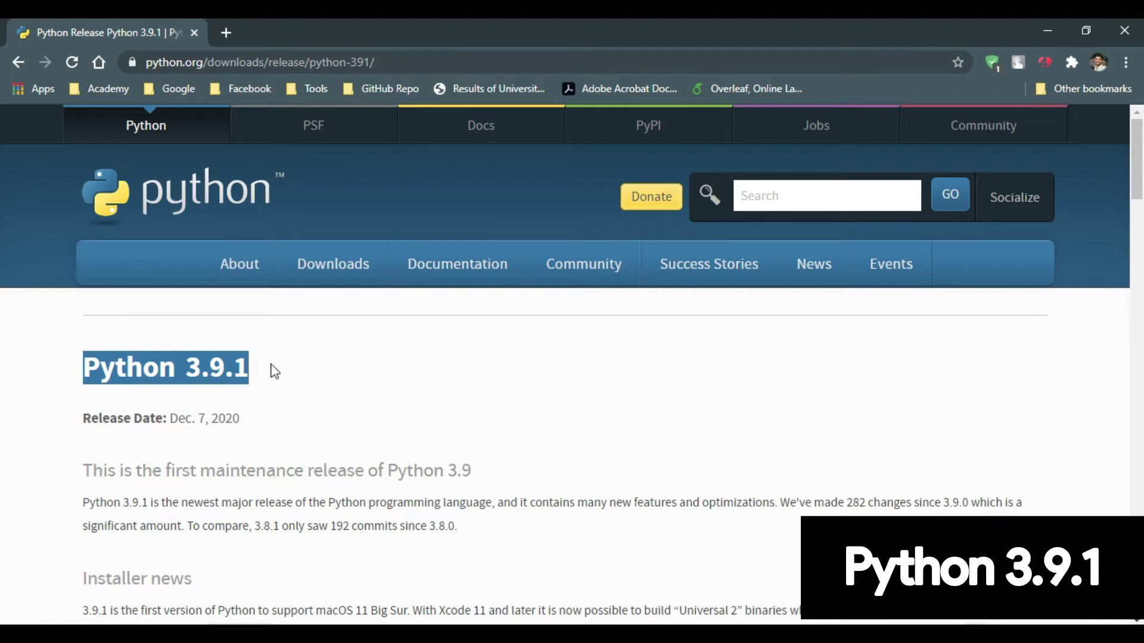
{"action": "left_click", "coordinate": [538, 371]}
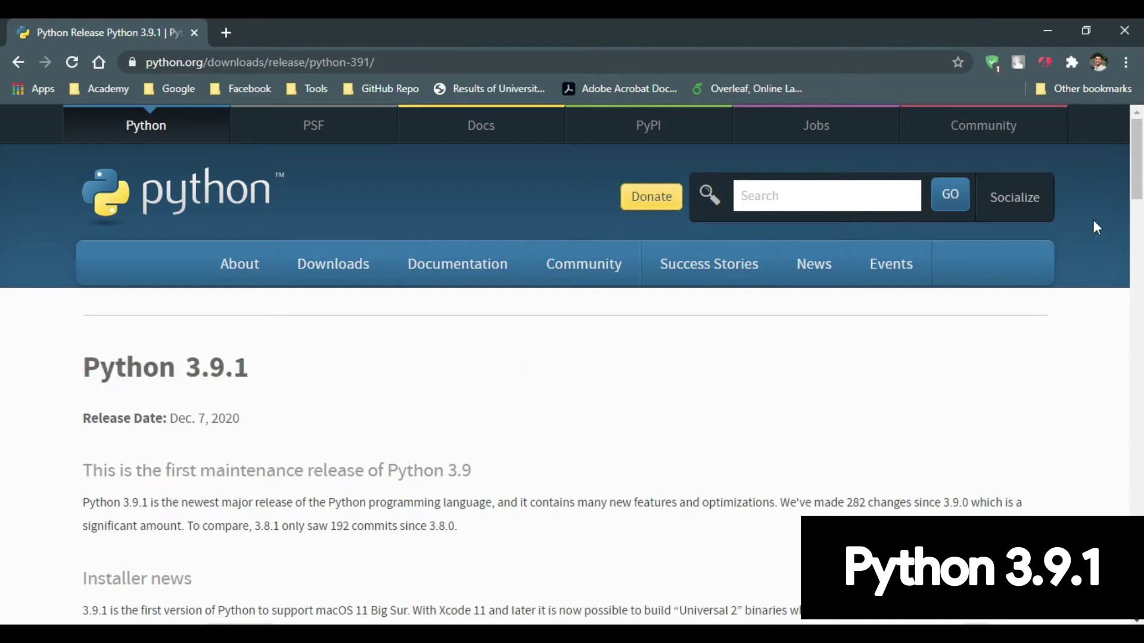
{"action": "scroll", "coordinate": [2, 182], "scroll_direction": "down", "scroll_amount": 20}
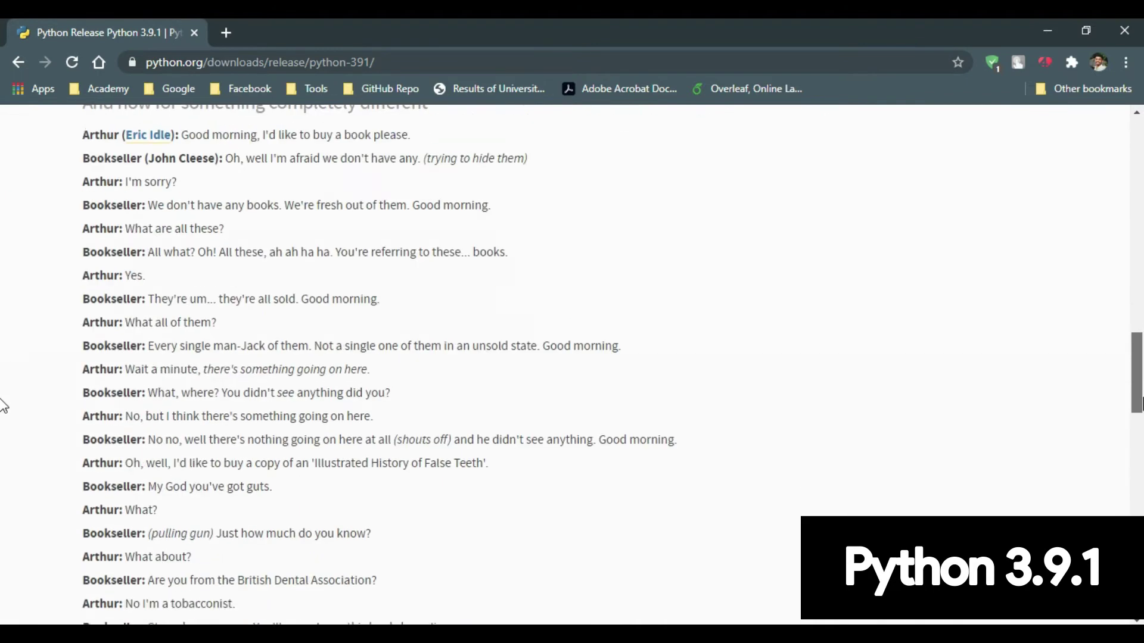
{"action": "scroll", "coordinate": [2, 433], "scroll_direction": "down", "scroll_amount": 8}
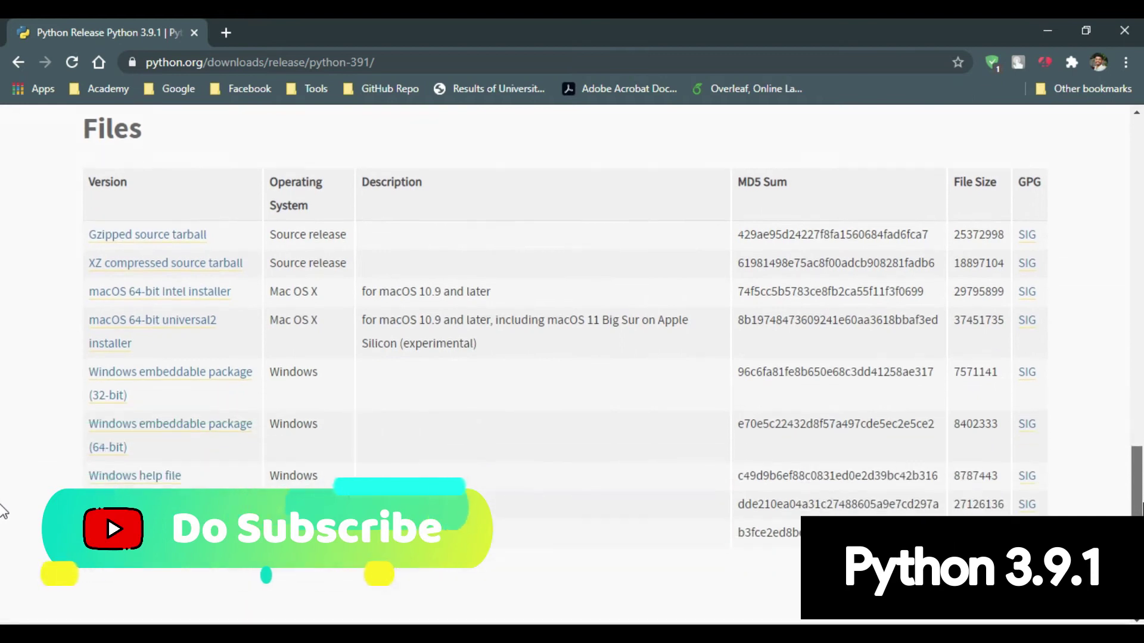
{"action": "scroll", "coordinate": [3, 512], "scroll_direction": "up", "scroll_amount": 1}
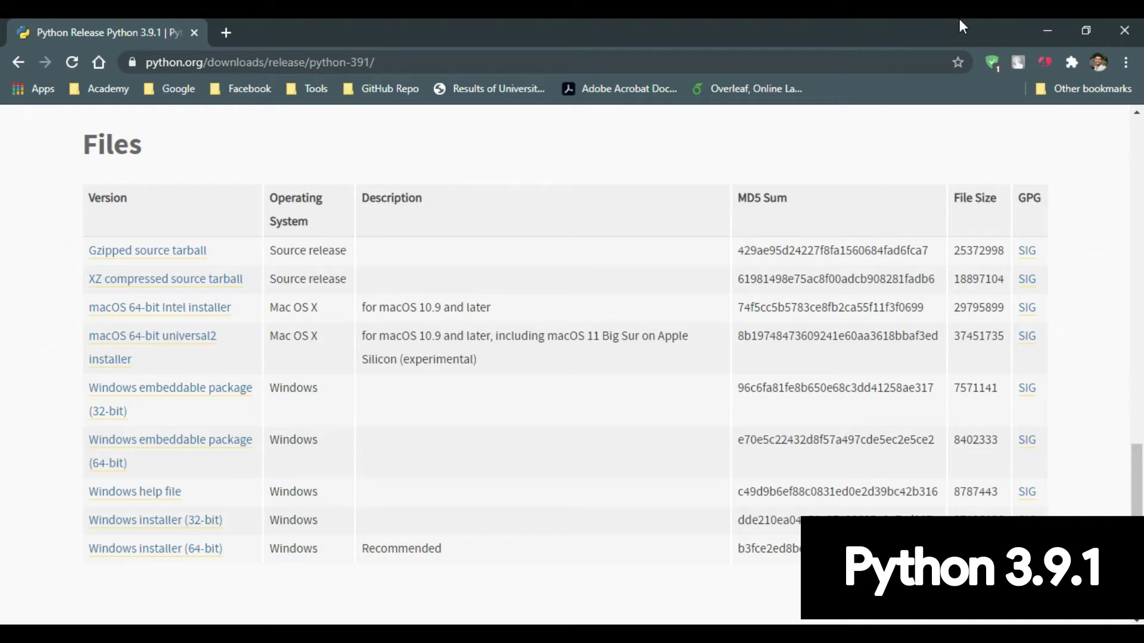
- Search Start for 'control' and open Control Panel's System and Security
{"action": "key", "text": "super"}
{"action": "type", "text": "cont"}
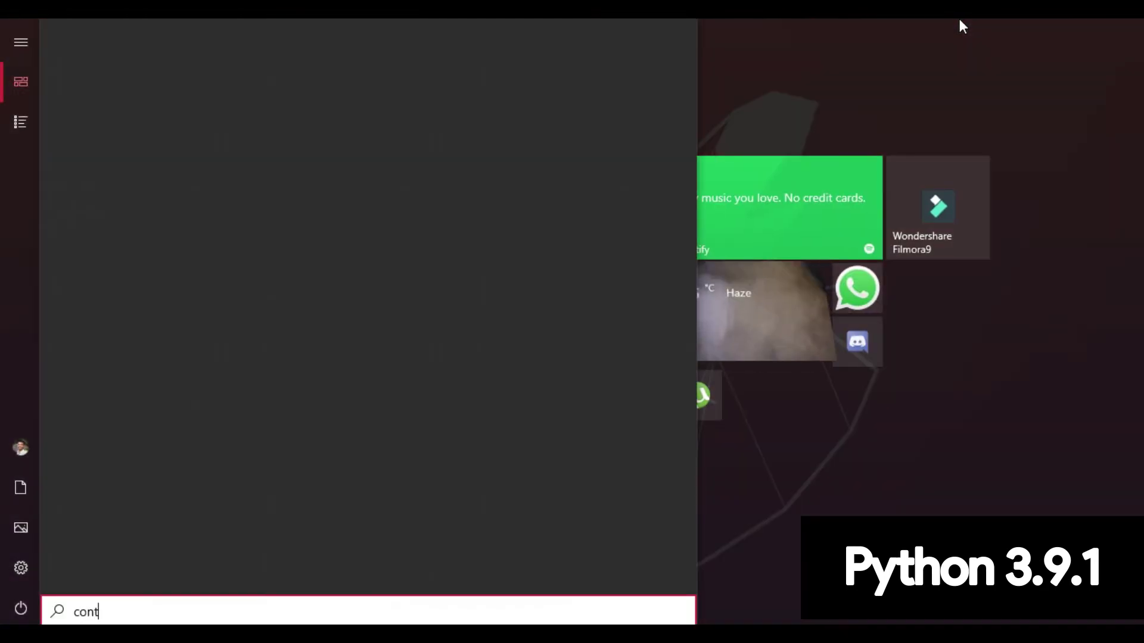
{"action": "type", "text": "rol"}
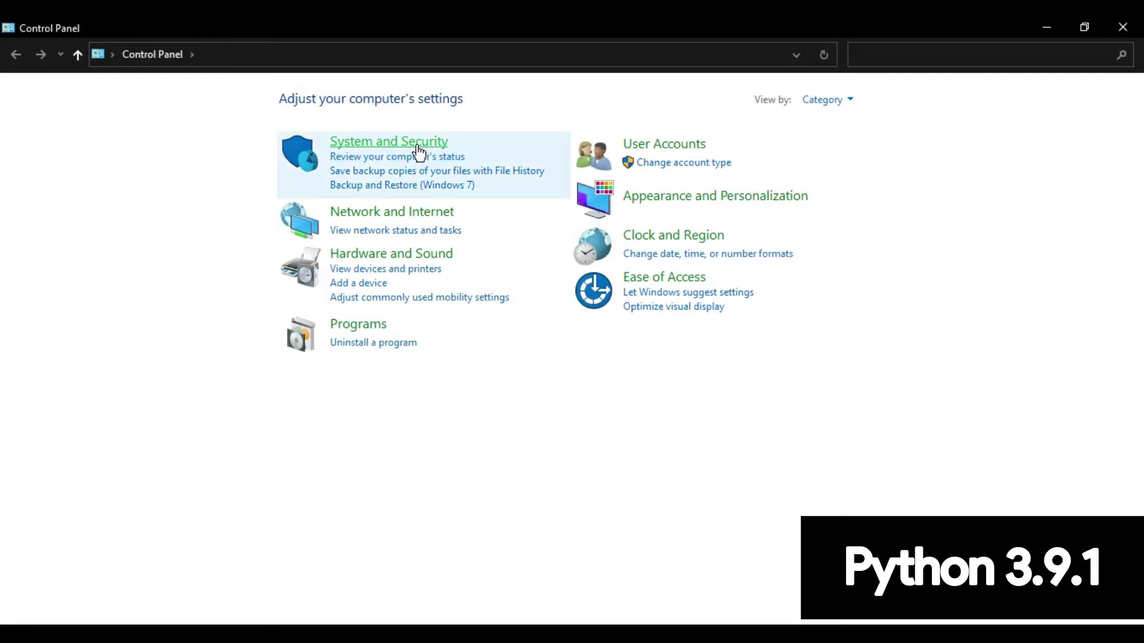
{"action": "left_click", "coordinate": [417, 145]}
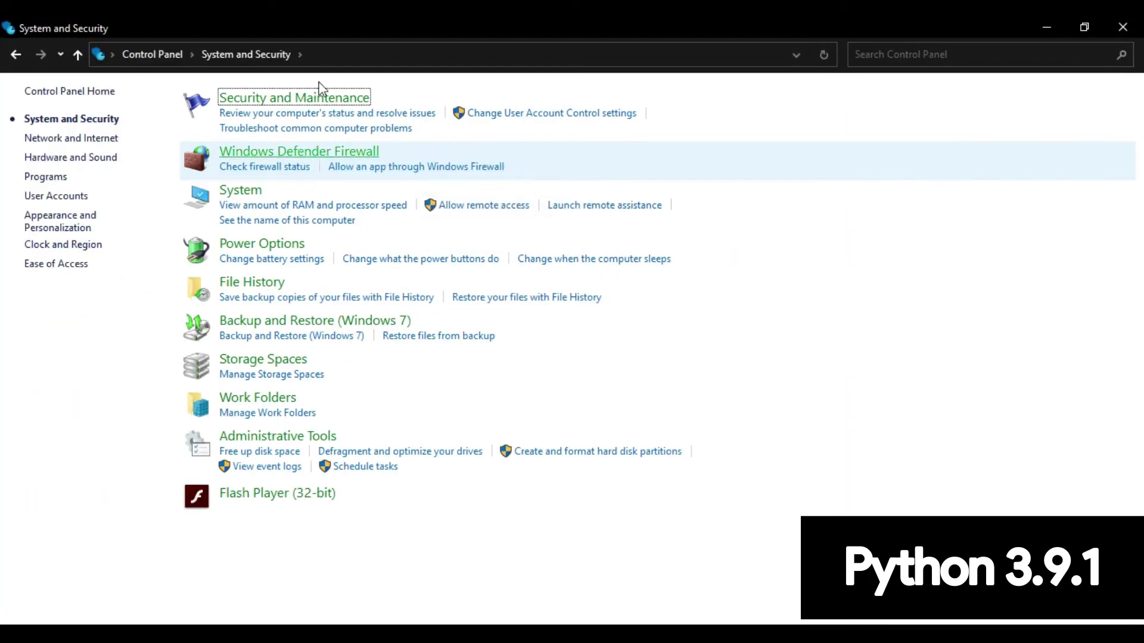
- Append \System to the address path to confirm a 64-bit OS, then minimize the window
{"action": "left_click", "coordinate": [337, 58]}
{"action": "left_click", "coordinate": [336, 55]}
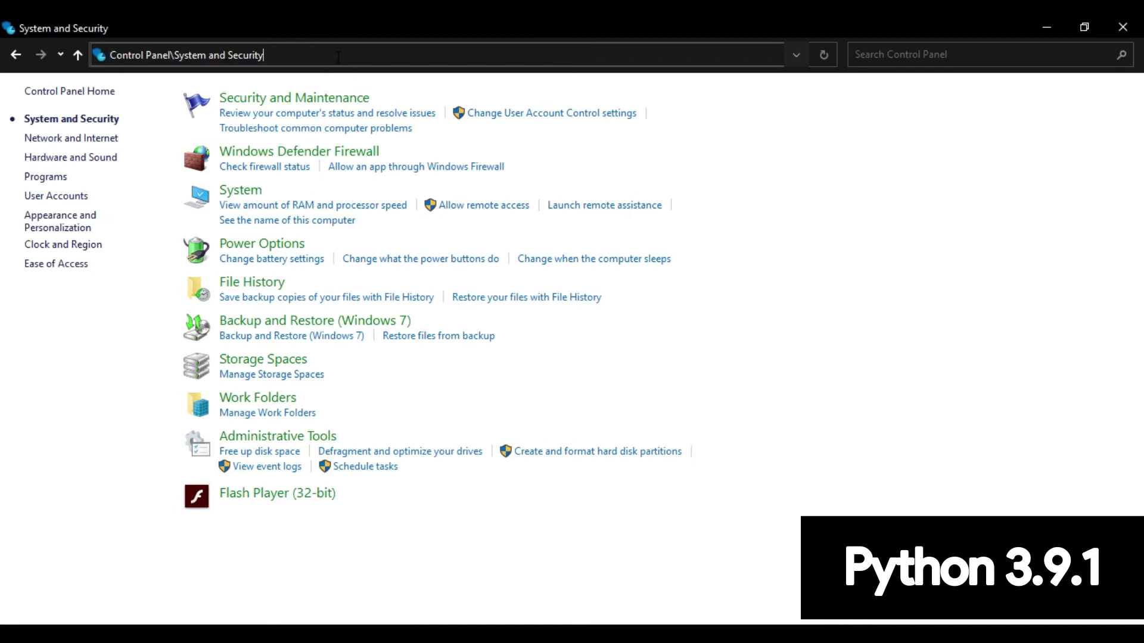
{"action": "type", "text": "\\System"}
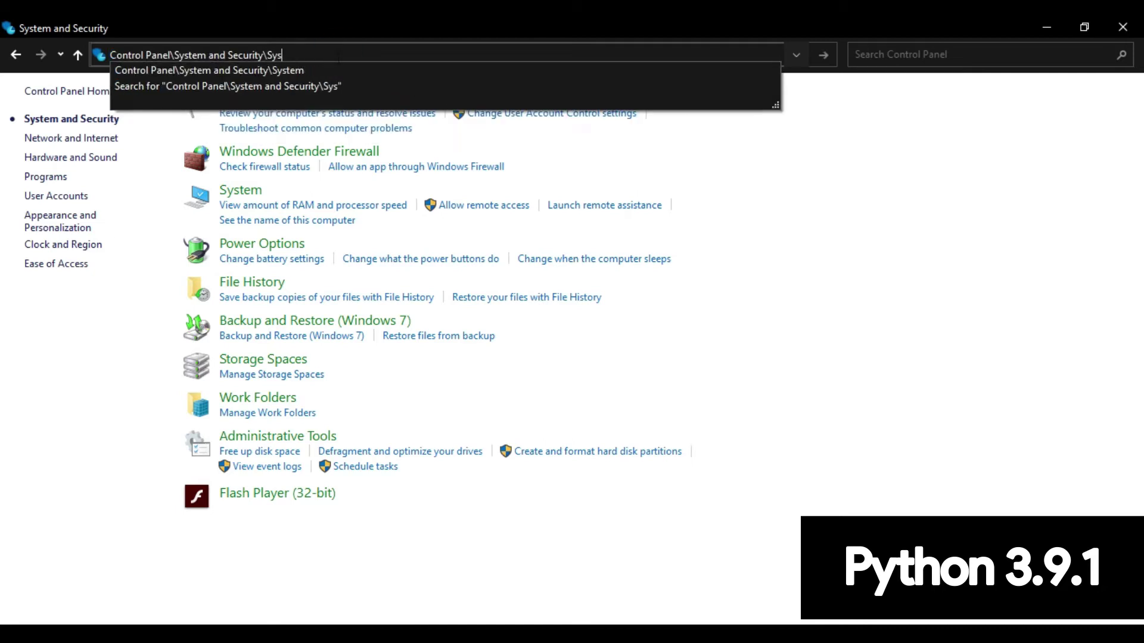
{"action": "key", "text": "Return"}
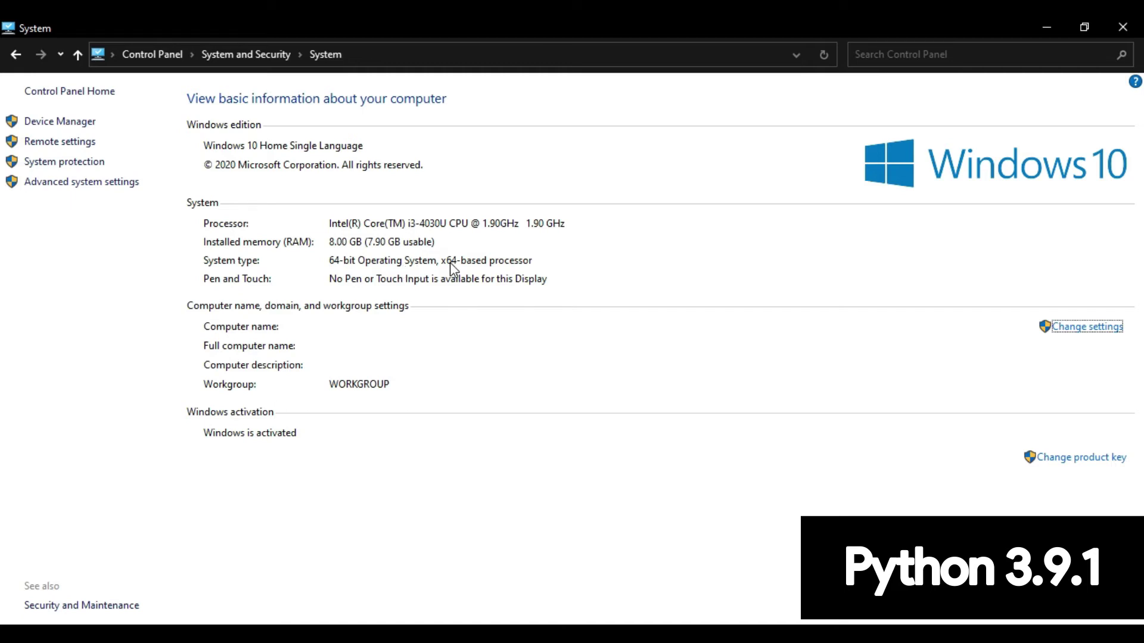
{"action": "left_click", "coordinate": [1050, 27]}
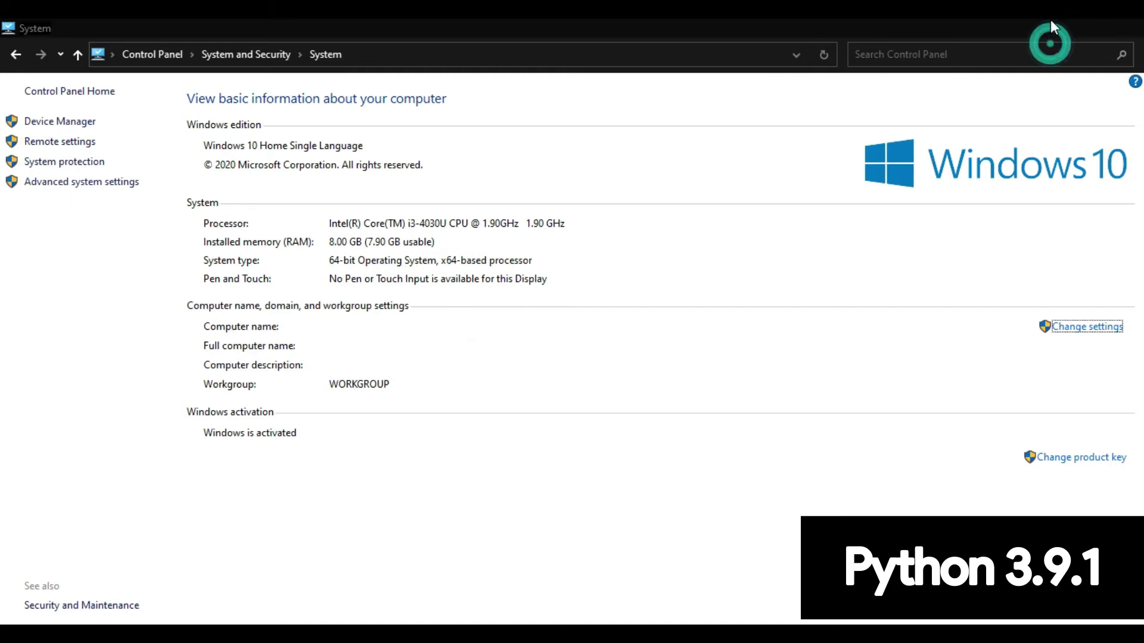
- Save the Windows installer (64-bit) into Downloads\Programming and show Chrome's Downloads list
{"action": "left_click", "coordinate": [1050, 23]}
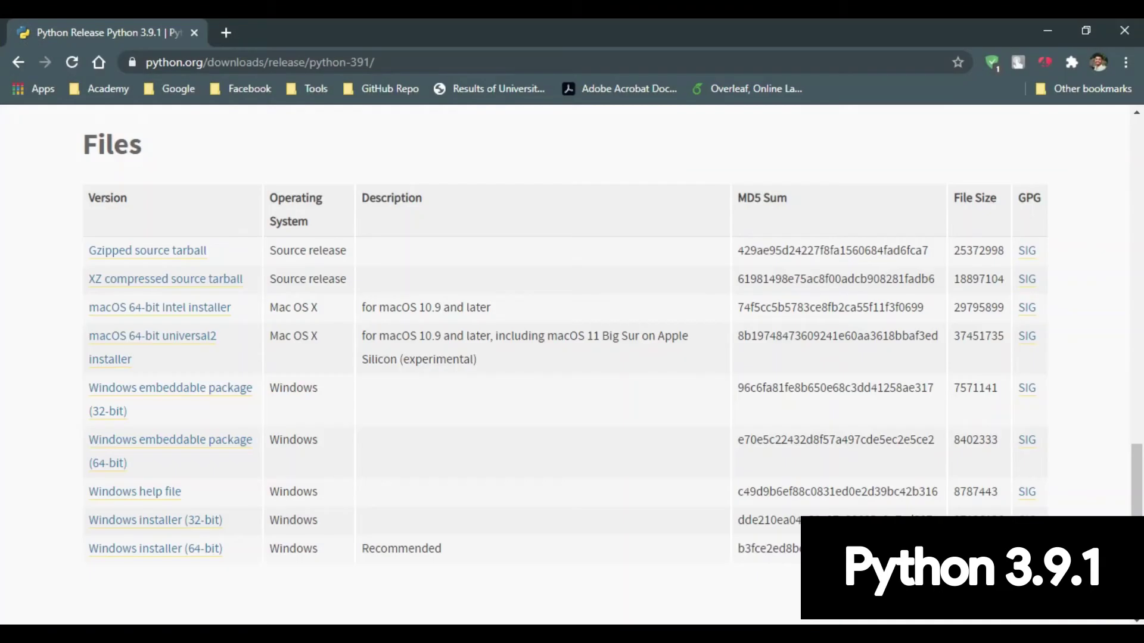
{"action": "left_click", "coordinate": [189, 549]}
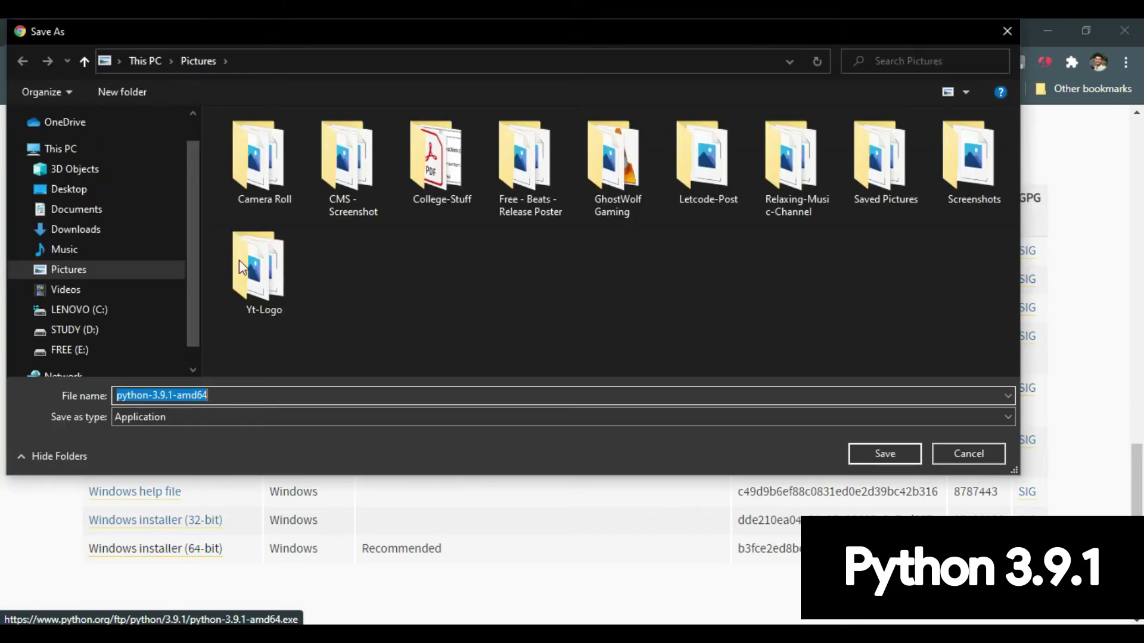
{"action": "left_click", "coordinate": [135, 231]}
{"action": "left_click", "coordinate": [271, 268]}
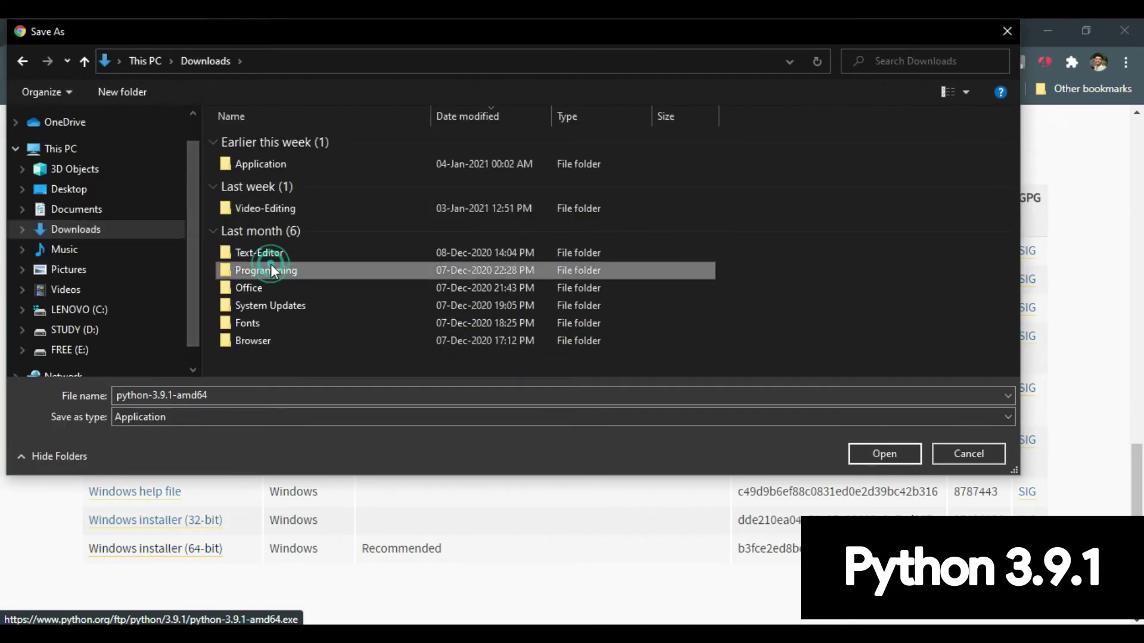
{"action": "left_click", "coordinate": [271, 268]}
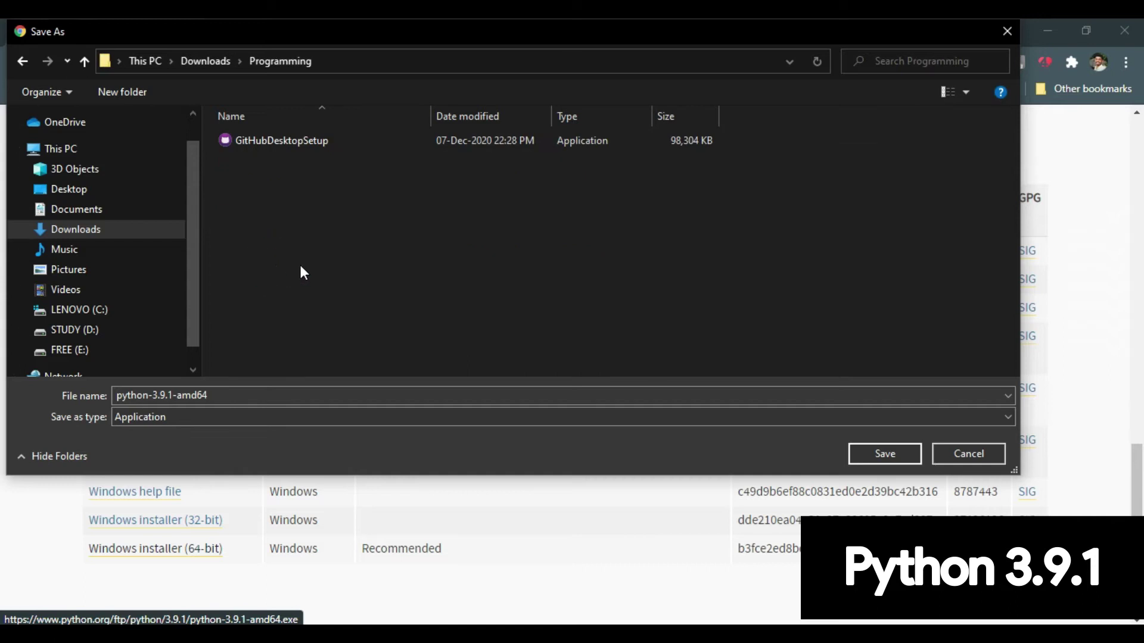
{"action": "left_click", "coordinate": [880, 453]}
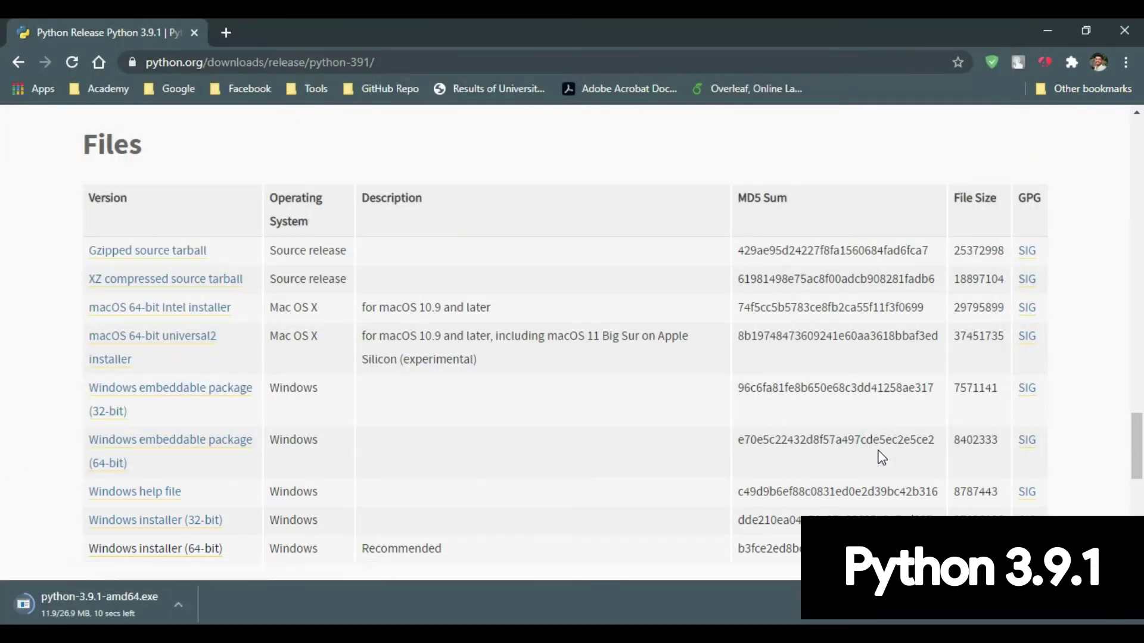
{"action": "key", "text": "ctrl+j"}
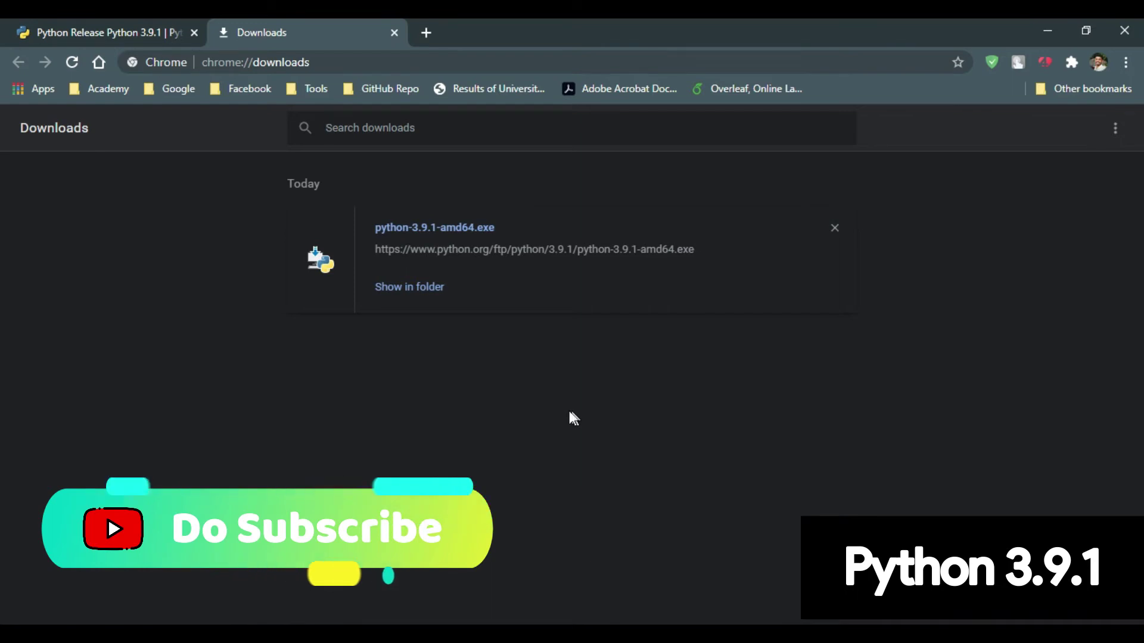
- Show python-3.9.1-amd64 in the Programming folder, refresh the listing, and run it
{"action": "left_click", "coordinate": [422, 288]}
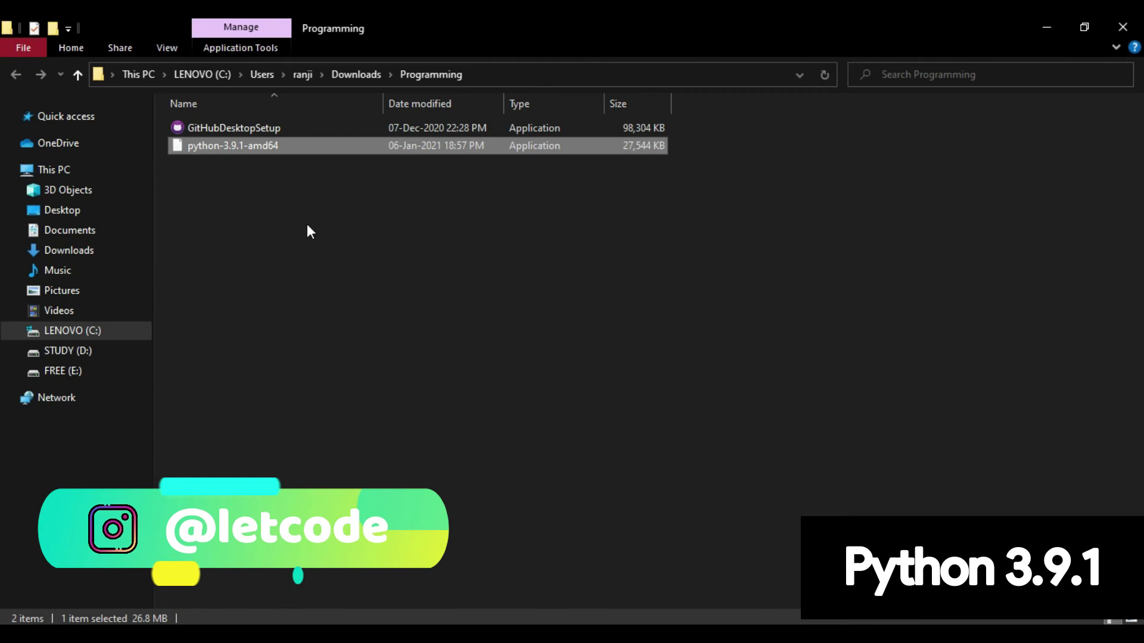
{"action": "right_click", "coordinate": [306, 224]}
{"action": "left_click", "coordinate": [259, 292]}
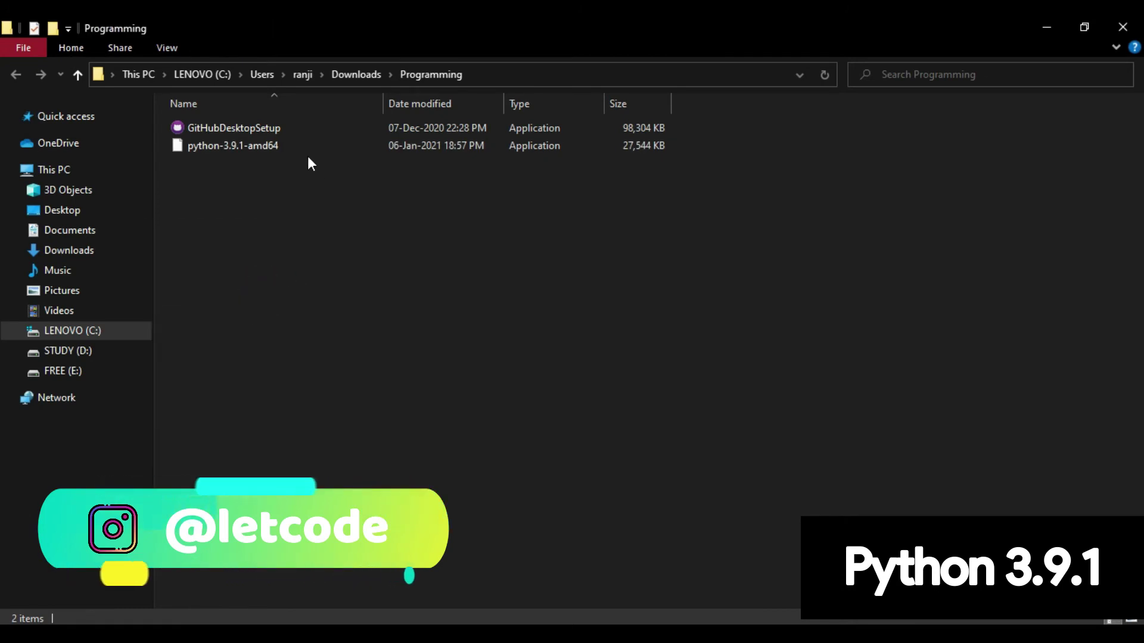
{"action": "double_click", "coordinate": [330, 152]}
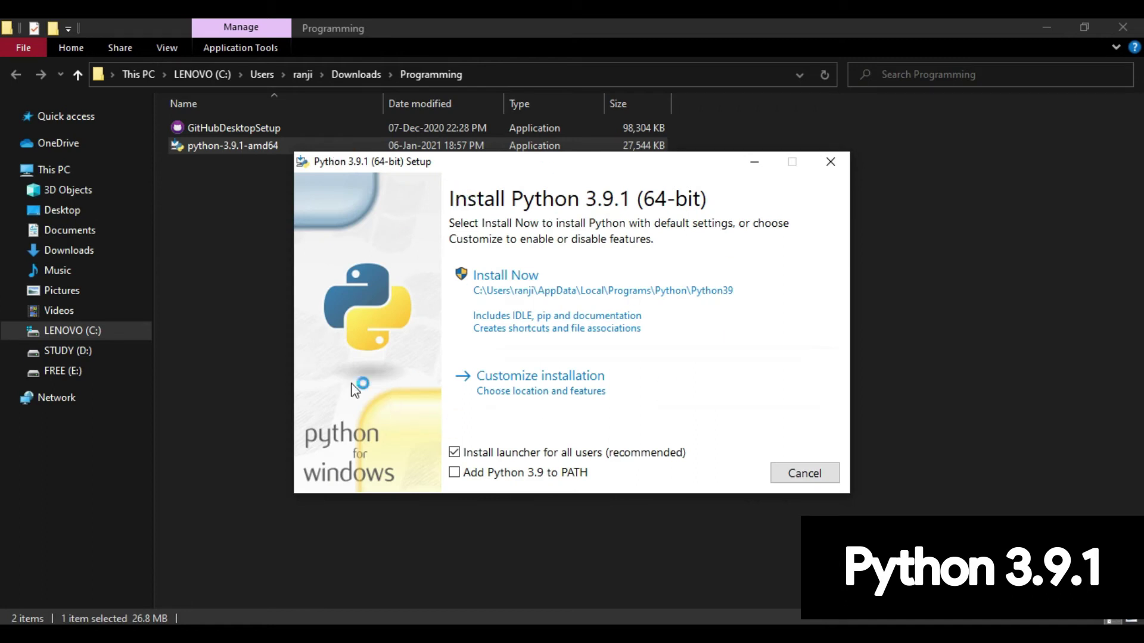
- Minimize File Explorer and Chrome, enable 'Add Python 3.9 to PATH', and install Python 3.9.1
{"action": "left_click", "coordinate": [1043, 27]}
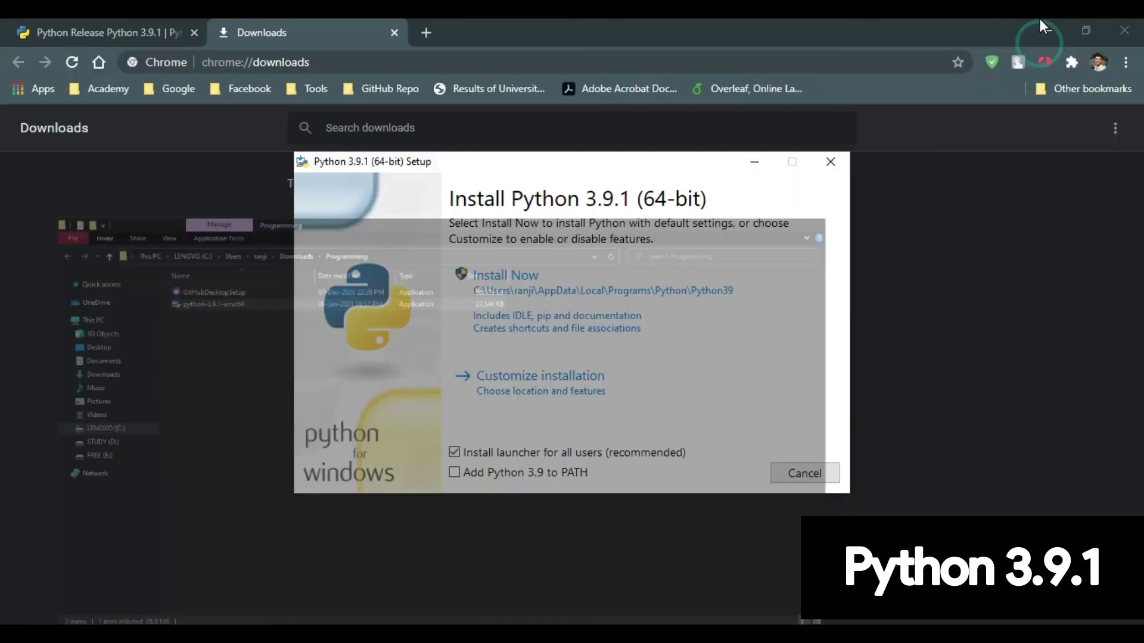
{"action": "left_click", "coordinate": [1042, 27]}
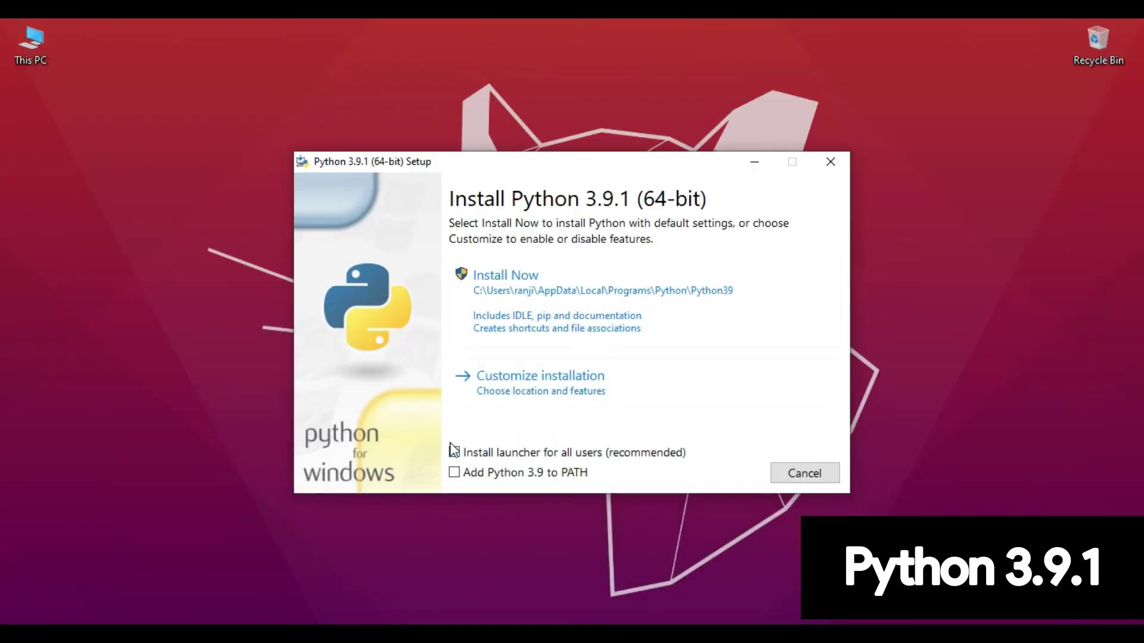
{"action": "left_click", "coordinate": [456, 477]}
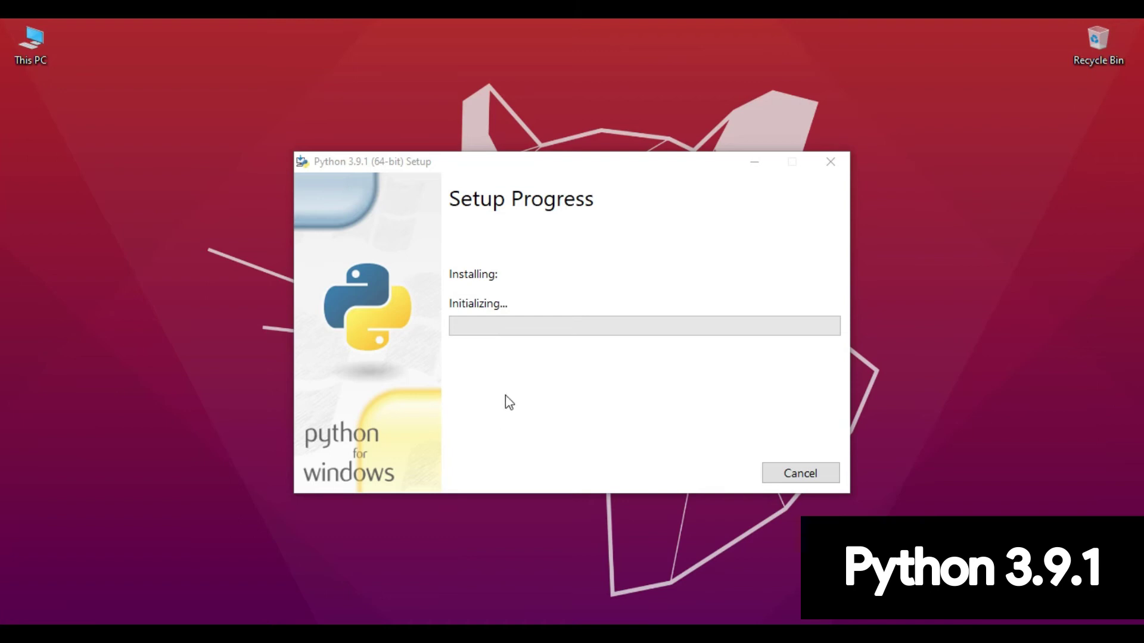
{"action": "left_click", "coordinate": [441, 384]}
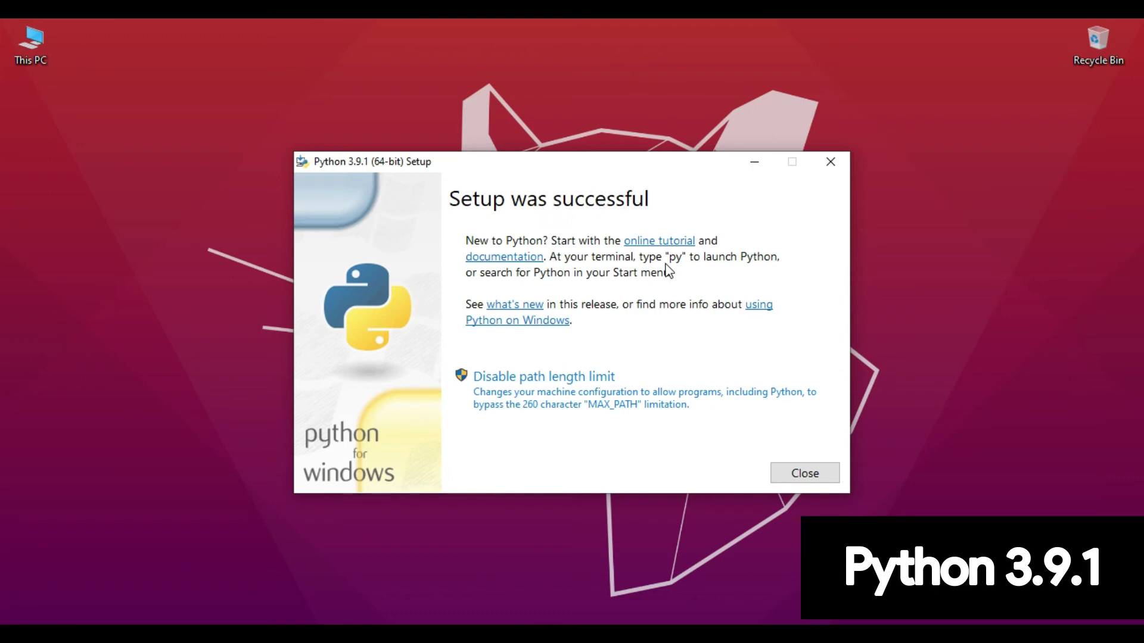
- Close the finished installer and open a Command Prompt window
{"action": "left_click", "coordinate": [800, 477]}
{"action": "right_click", "coordinate": [797, 470]}
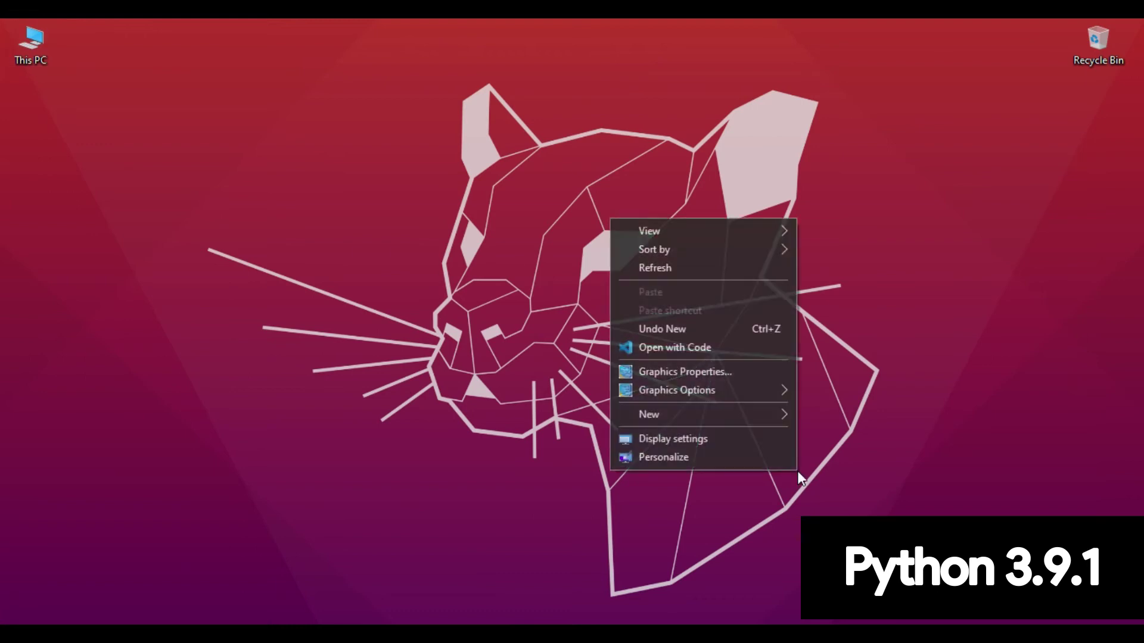
{"action": "key", "text": "Escape"}
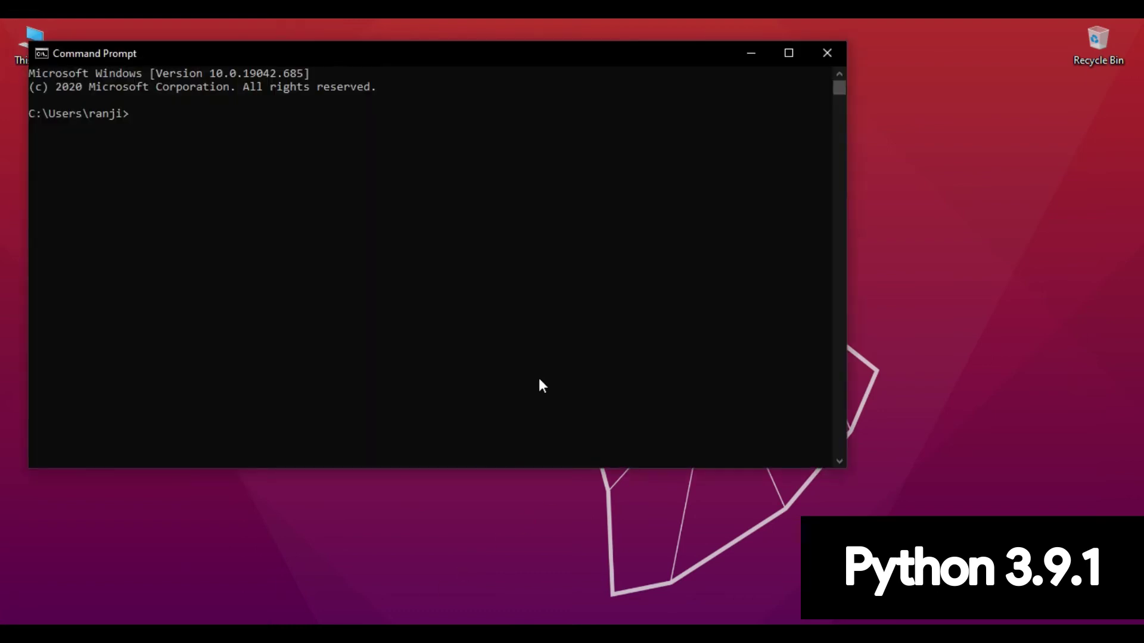
- Run 'python --version' to confirm 3.9.1, then start the Python interpreter with 'python'
{"action": "type", "text": "python --version"}
{"action": "key", "text": "Return"}
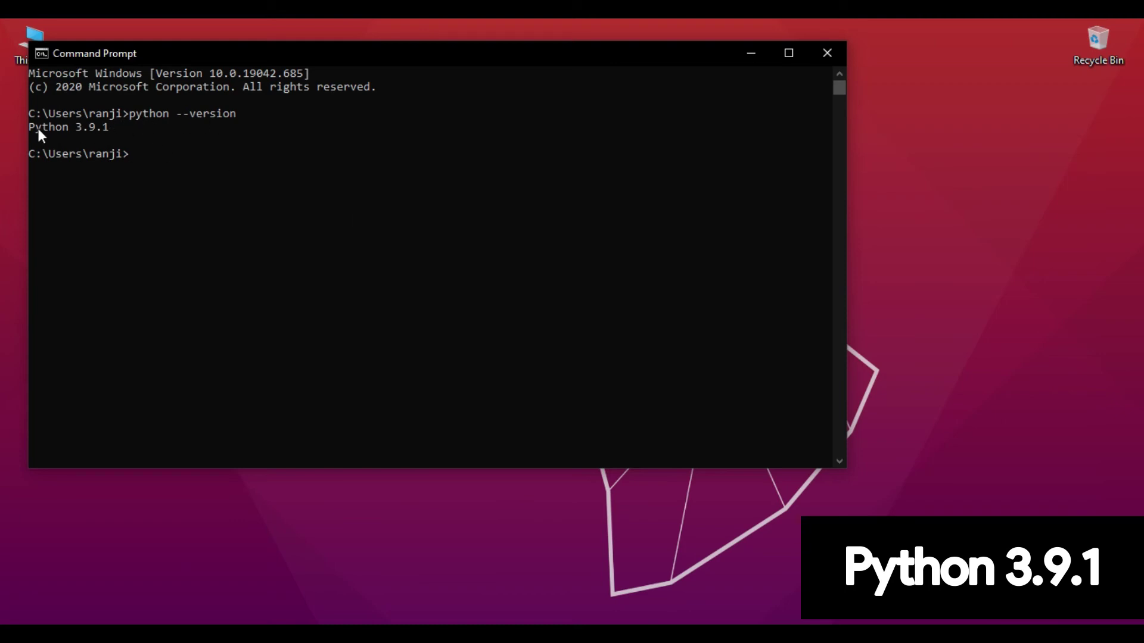
{"action": "left_click_drag", "start_coordinate": [30, 128], "coordinate": [117, 128]}
{"action": "left_click", "coordinate": [147, 164]}
{"action": "type", "text": "python"}
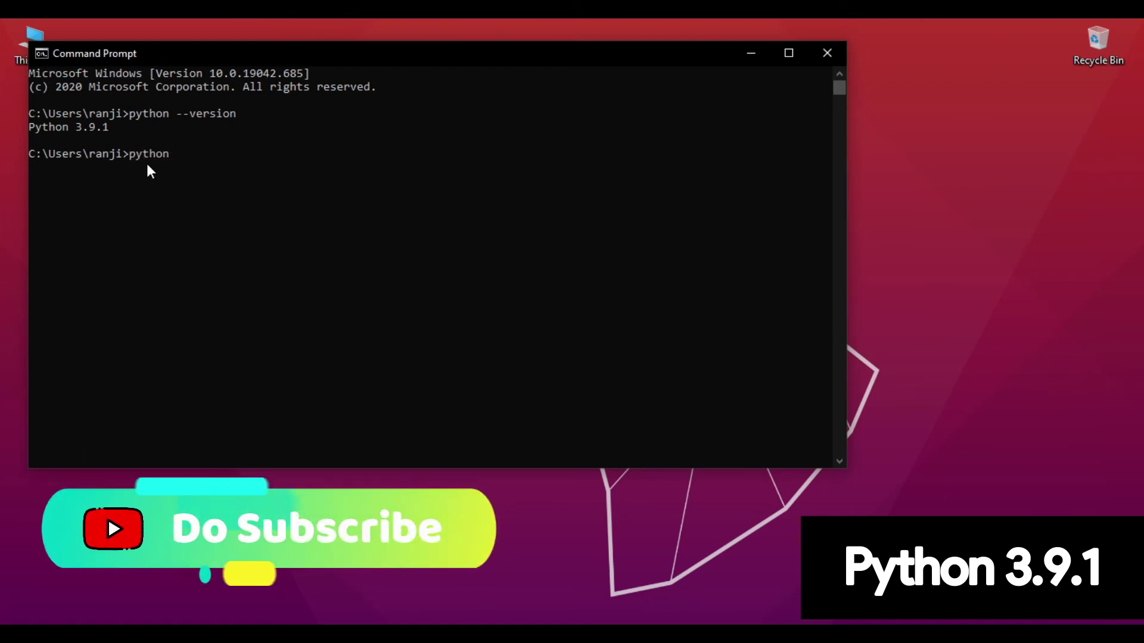
{"action": "key", "text": "Return"}
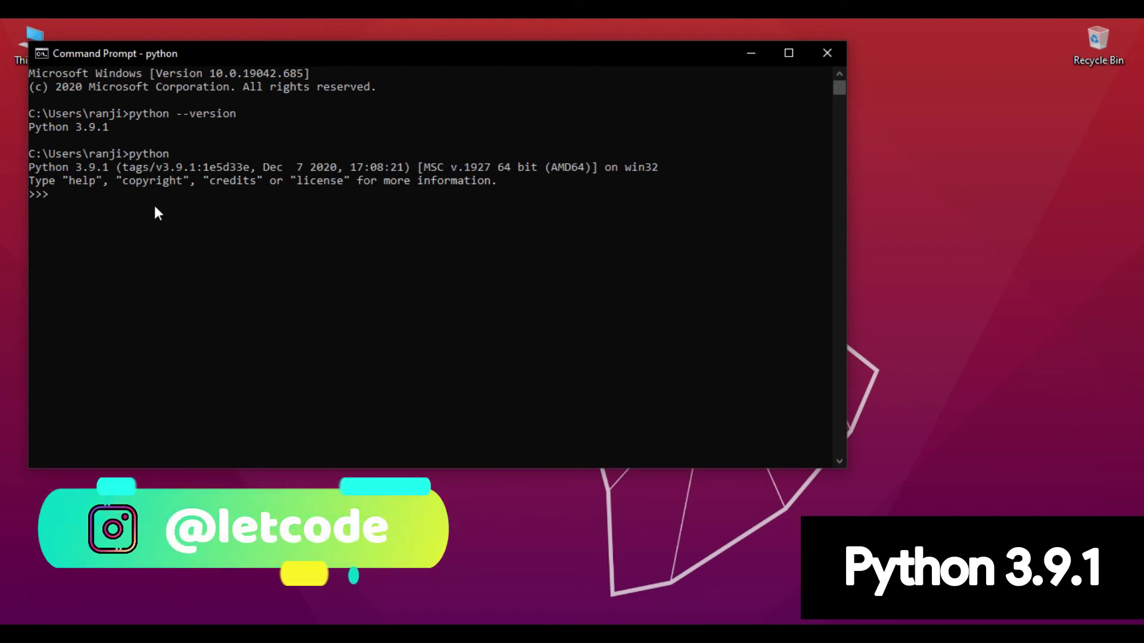
- Drag the Command Prompt window right and down toward the screen centre
{"action": "left_click_drag", "start_coordinate": [667, 57], "coordinate": [800, 94]}
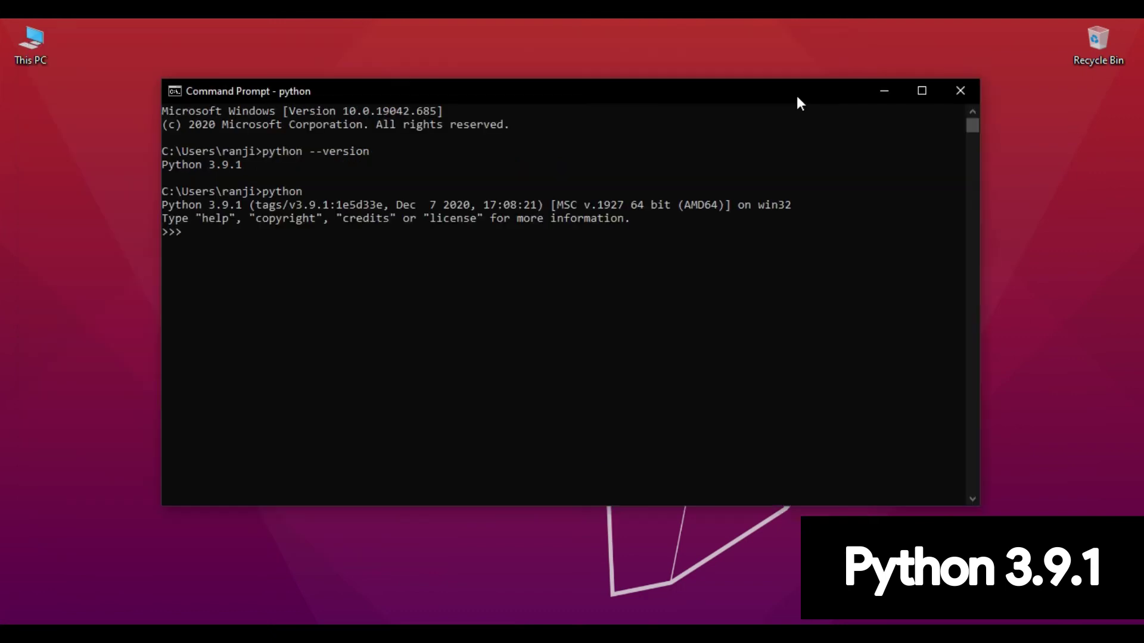